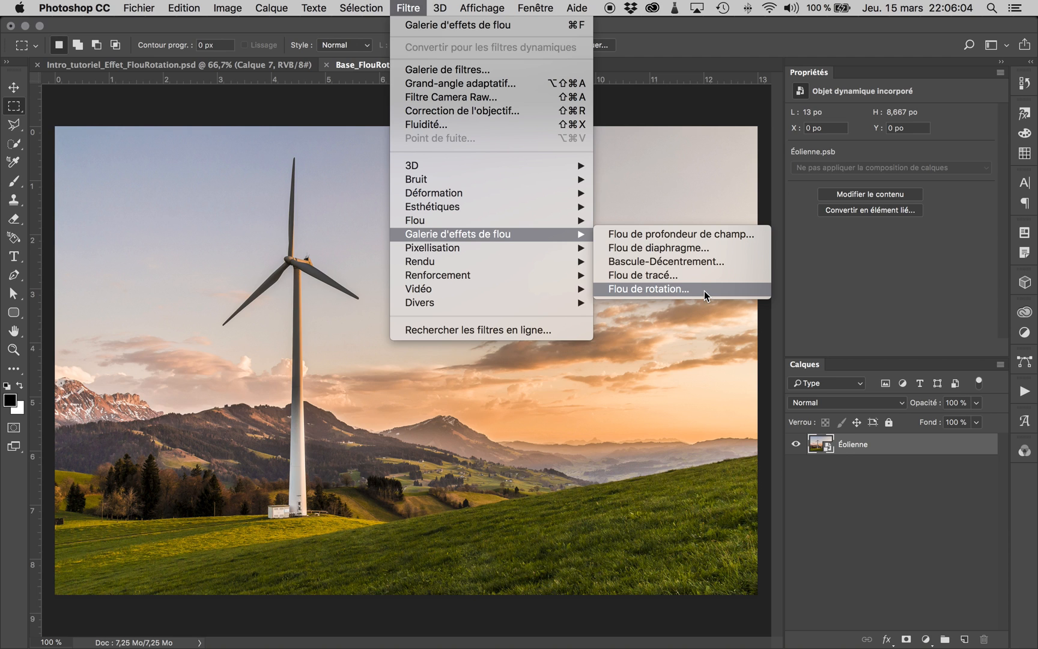
Step: Start a Spin Blur on the Éolienne layer, centre it on the wind turbine's hub and set the blur angle to 15°
left_click(726, 289)
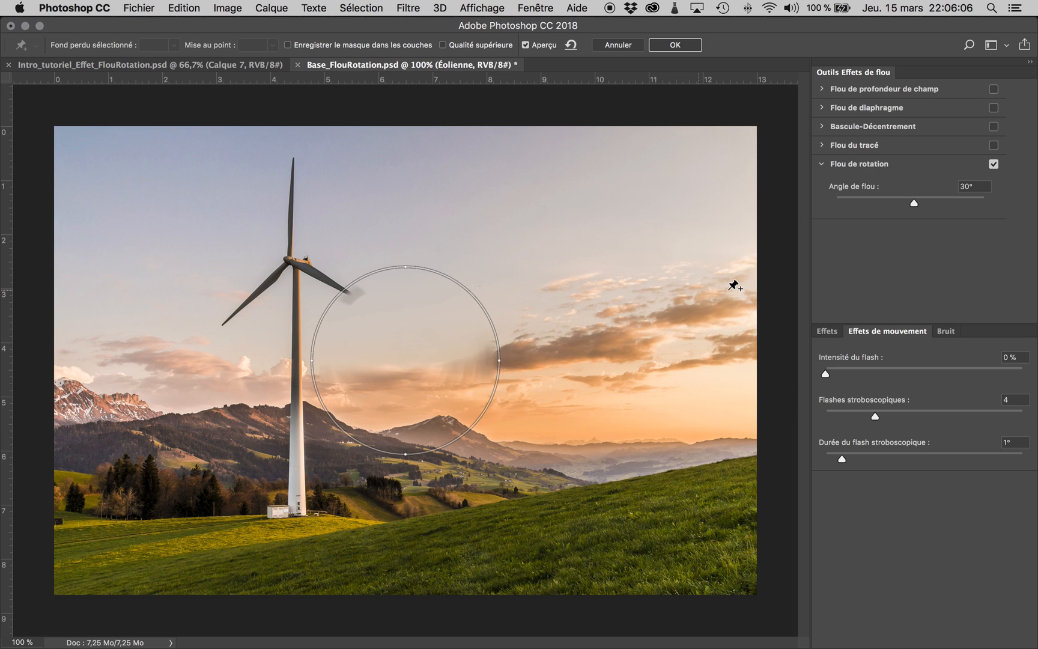
mouse_move(464, 304)
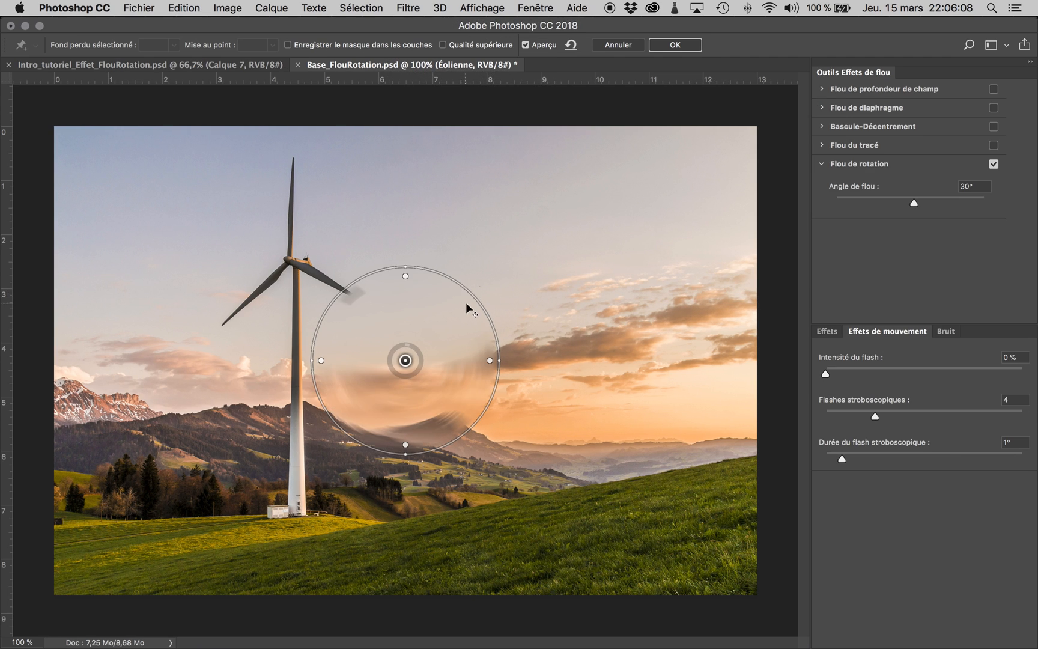
left_click_drag(473, 318, 357, 218)
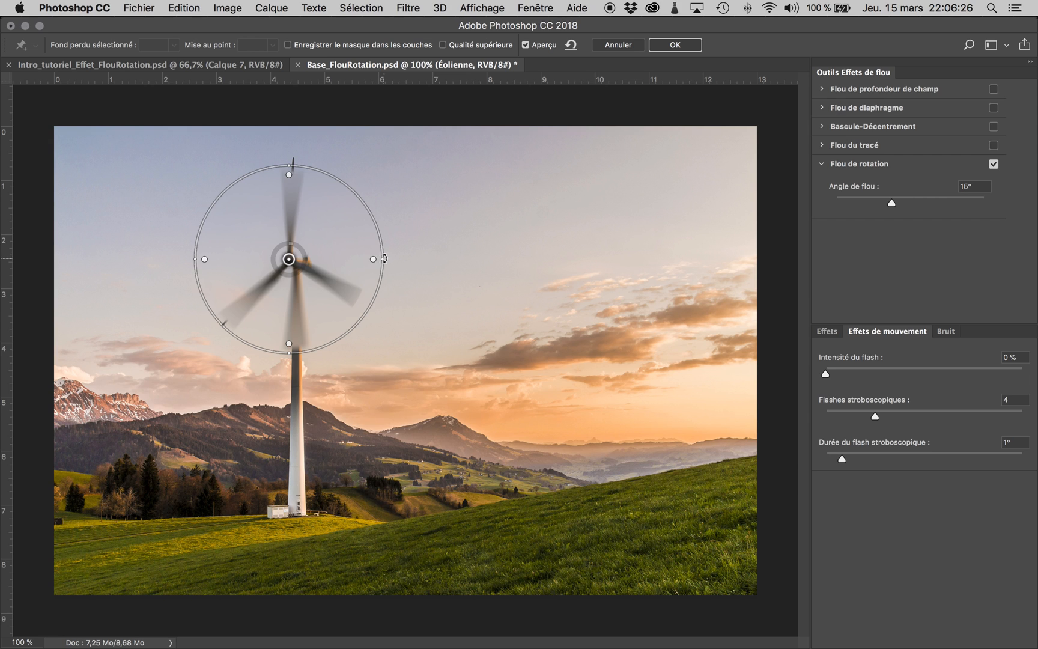
Step: Reshape the spin blur into an upright ellipse enclosing all the blades and place its feather handles close to the outline
left_click_drag(385, 258, 359, 271)
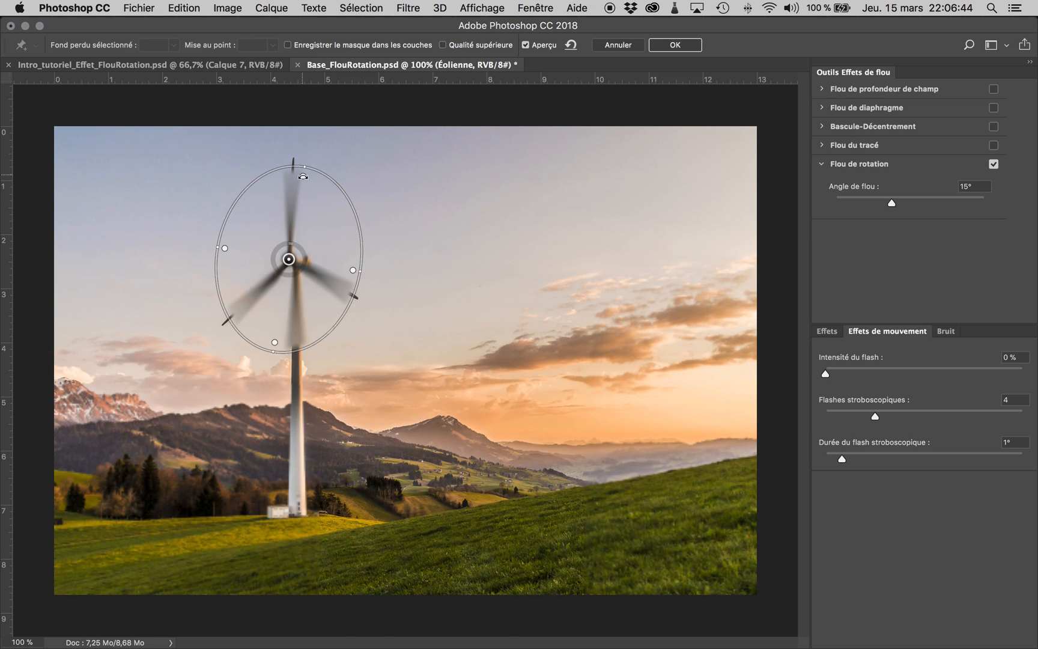
mouse_move(301, 195)
left_mouse_down()
mouse_move(289, 235)
mouse_move(310, 174)
mouse_move(283, 225)
mouse_move(287, 205)
mouse_move(305, 181)
left_mouse_up()
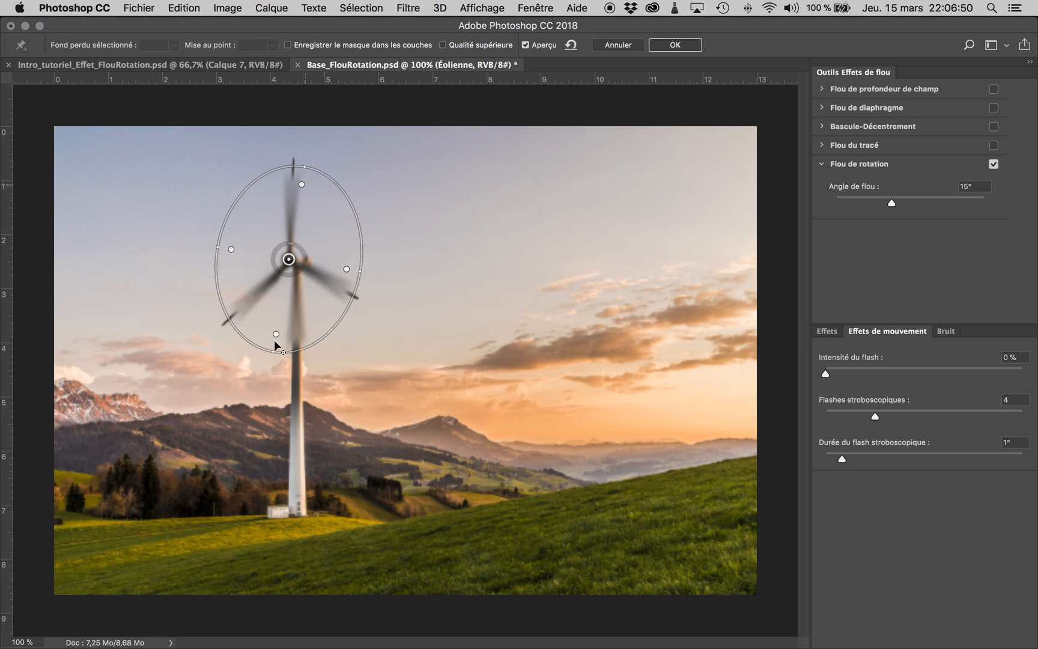
left_click_drag(271, 352, 275, 385)
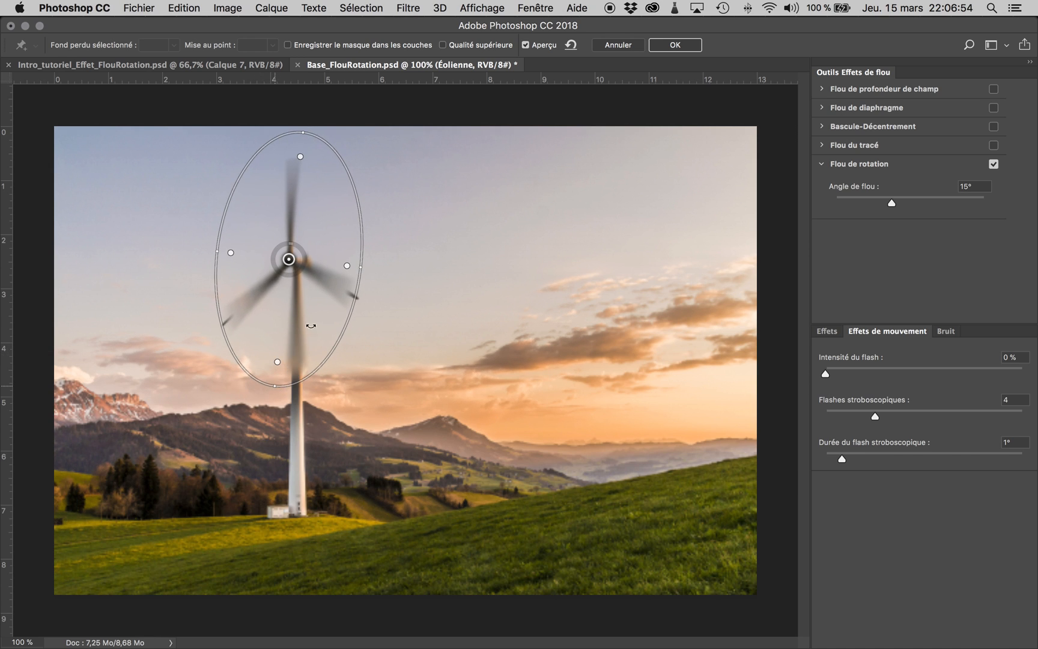
left_click_drag(366, 267, 382, 266)
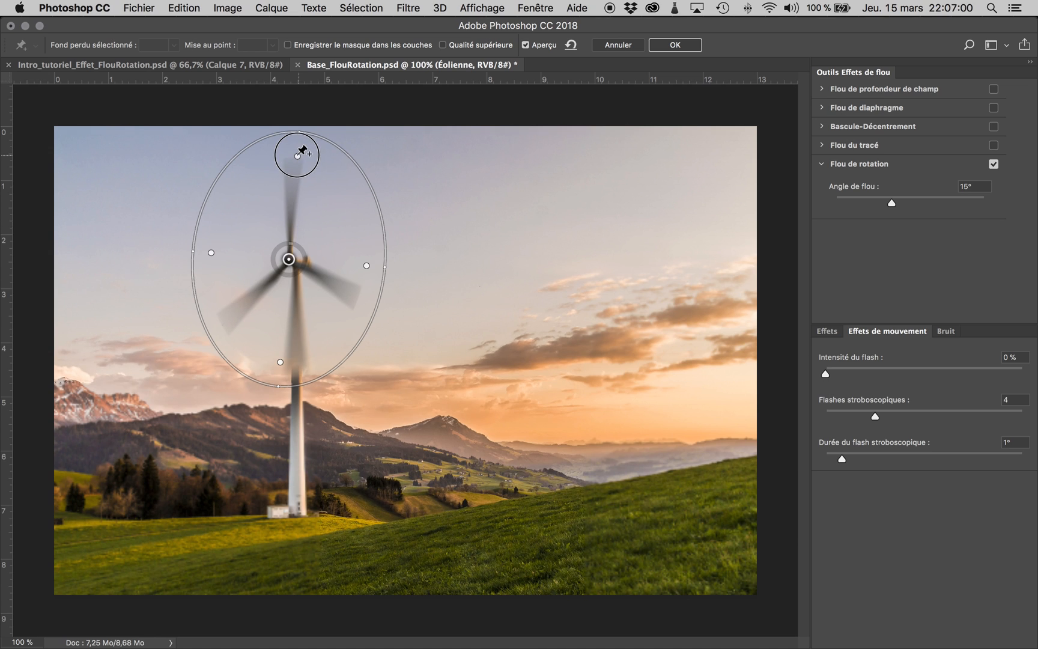
left_click_drag(294, 160, 293, 209)
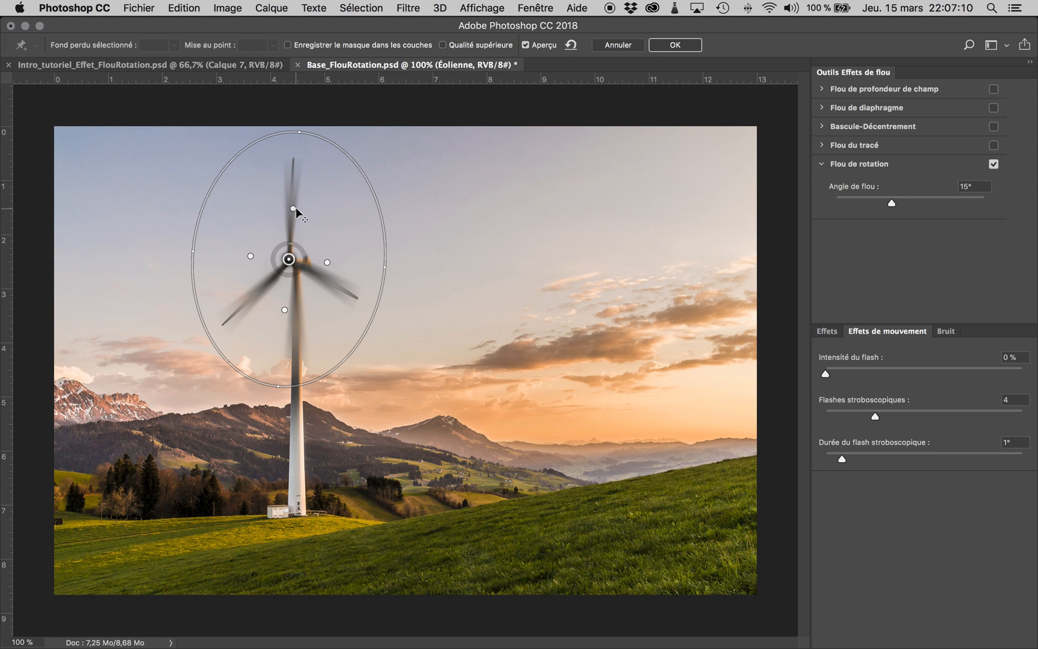
left_click_drag(292, 208, 298, 154)
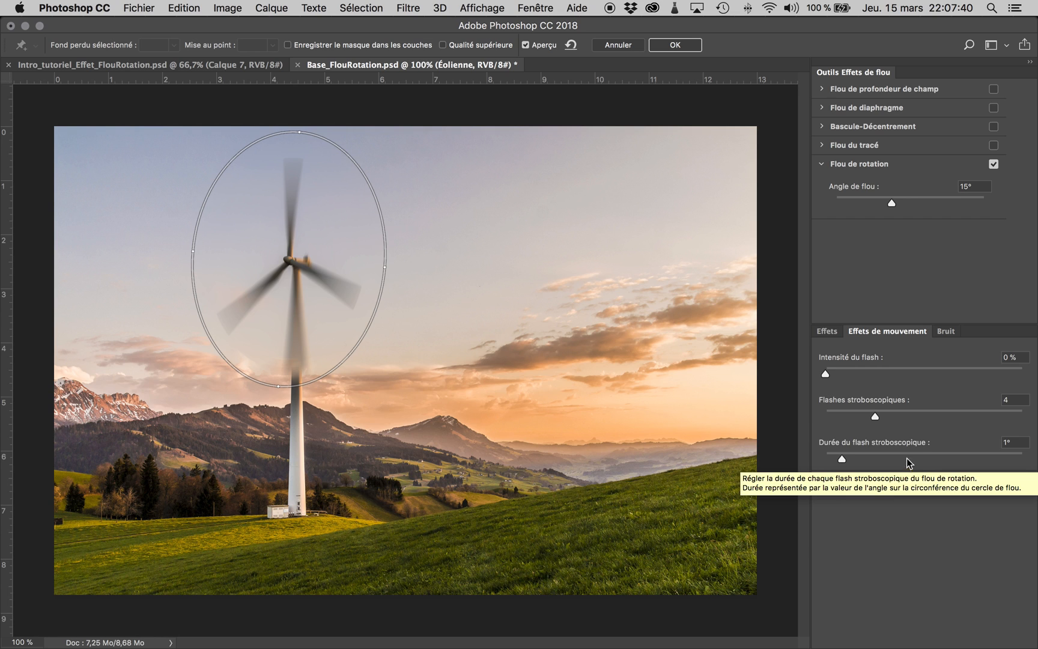
Step: Try different flash intensities for the spin blur and set the strobe strength to 43 %
left_click_drag(825, 373, 918, 375)
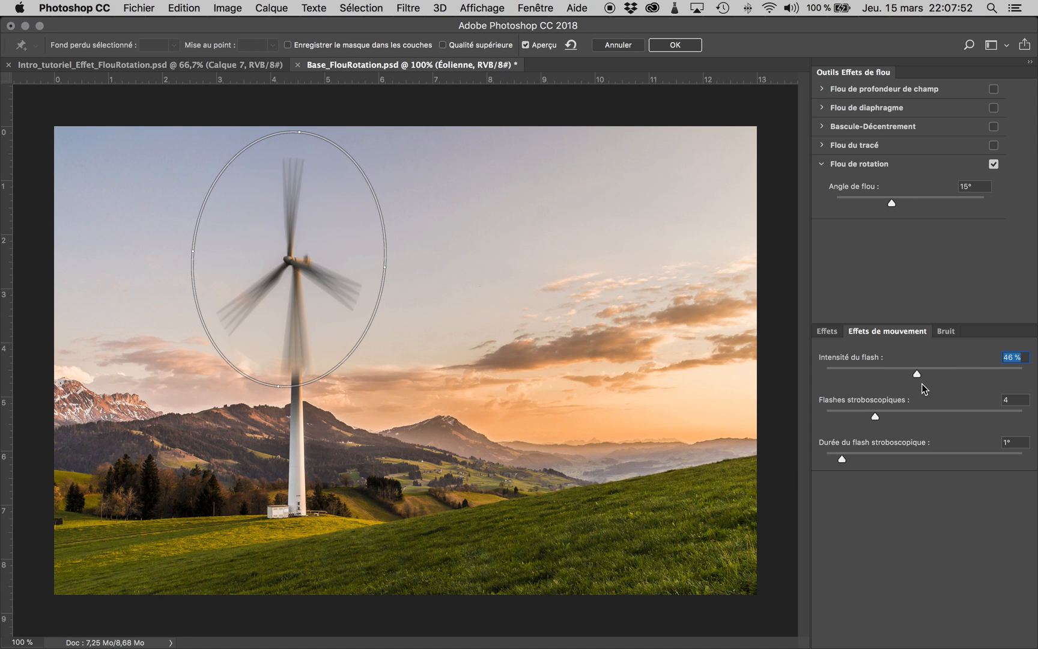
left_click_drag(917, 376, 1024, 375)
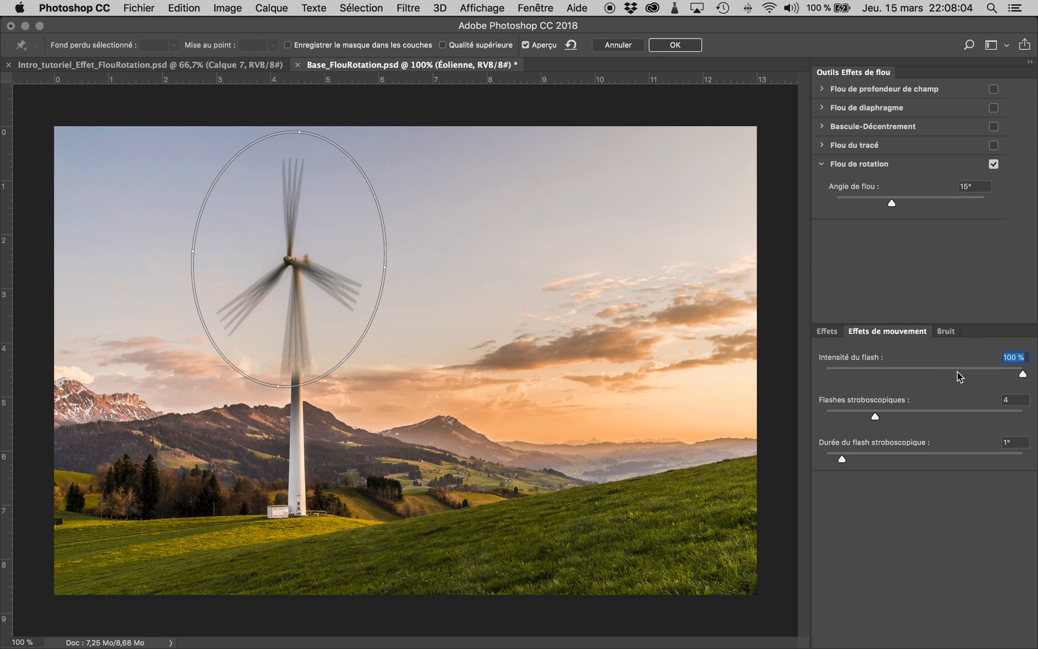
left_click(926, 369)
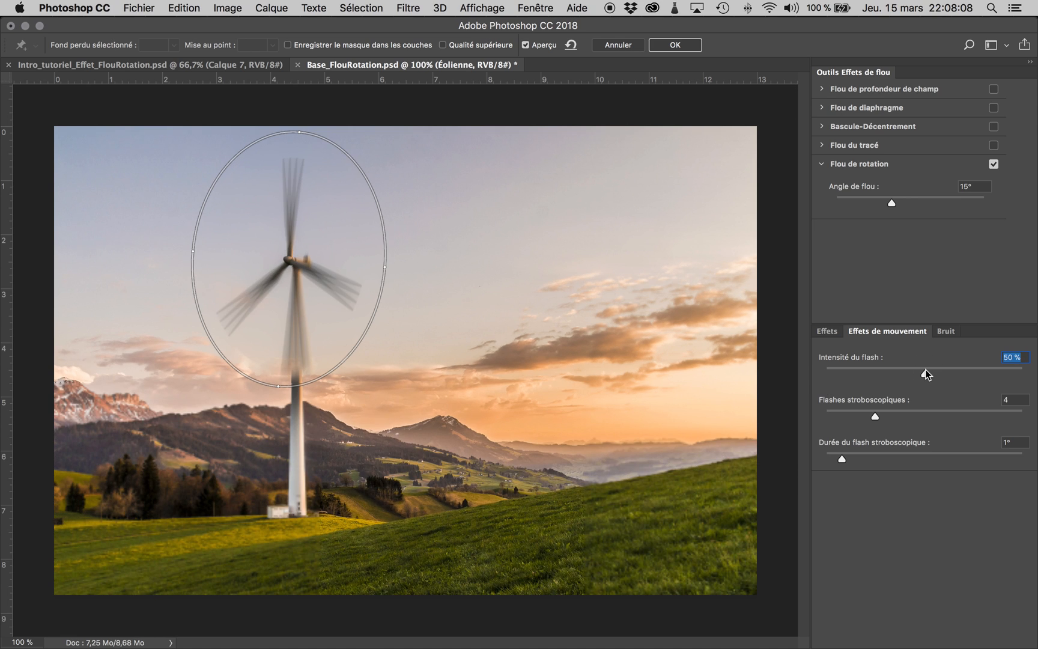
left_click(910, 372)
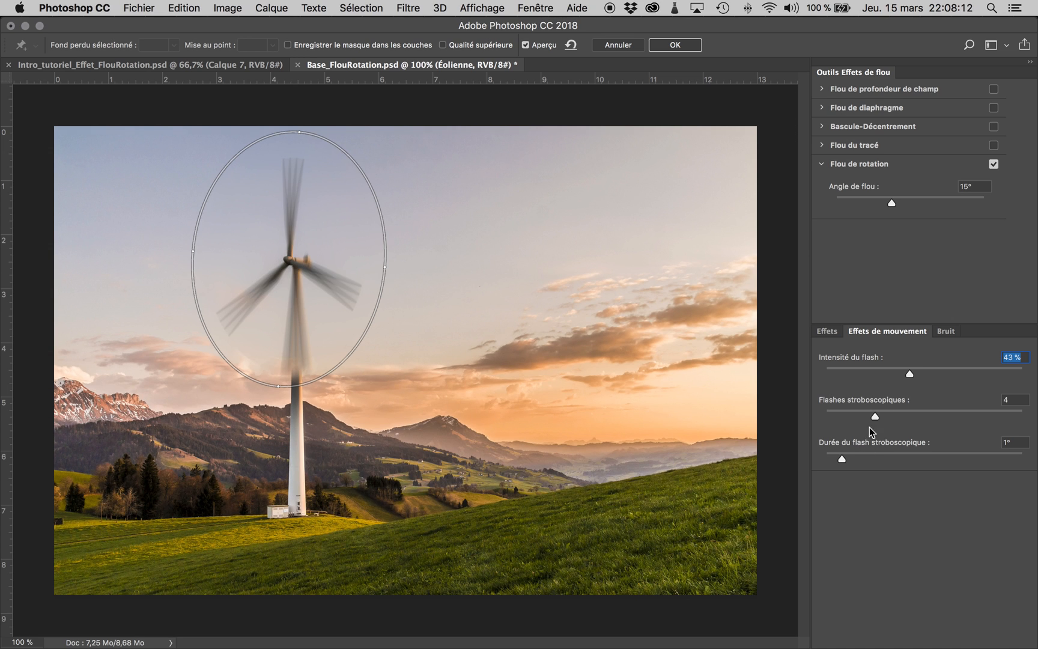
Step: Set the spin blur's strobe flashes to 3 and the strobe flash duration to 4°
left_click_drag(877, 415, 897, 418)
left_click_drag(842, 458, 818, 459)
left_click_drag(826, 460, 888, 460)
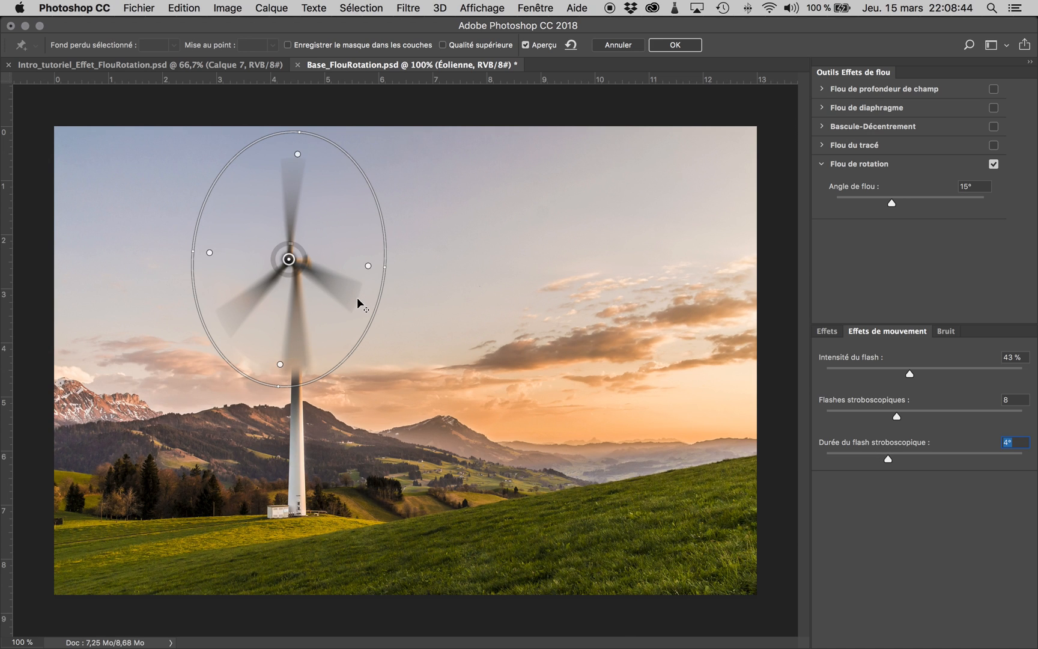
left_click_drag(896, 416, 862, 419)
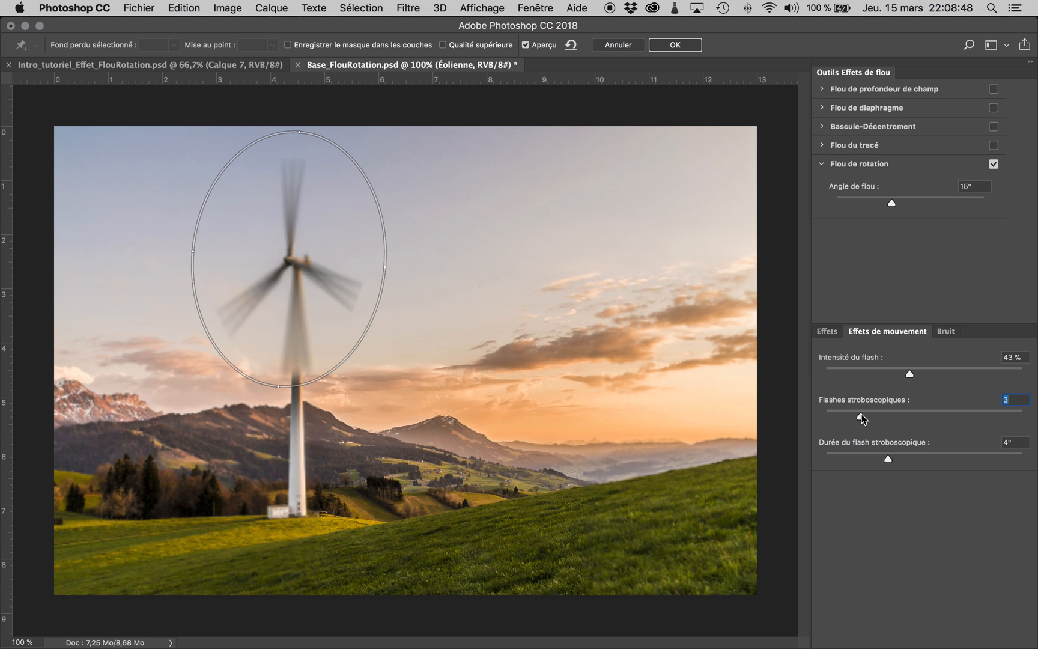
Step: Set the spin blur angle to 27° and apply the blur to the layer
mouse_move(362, 292)
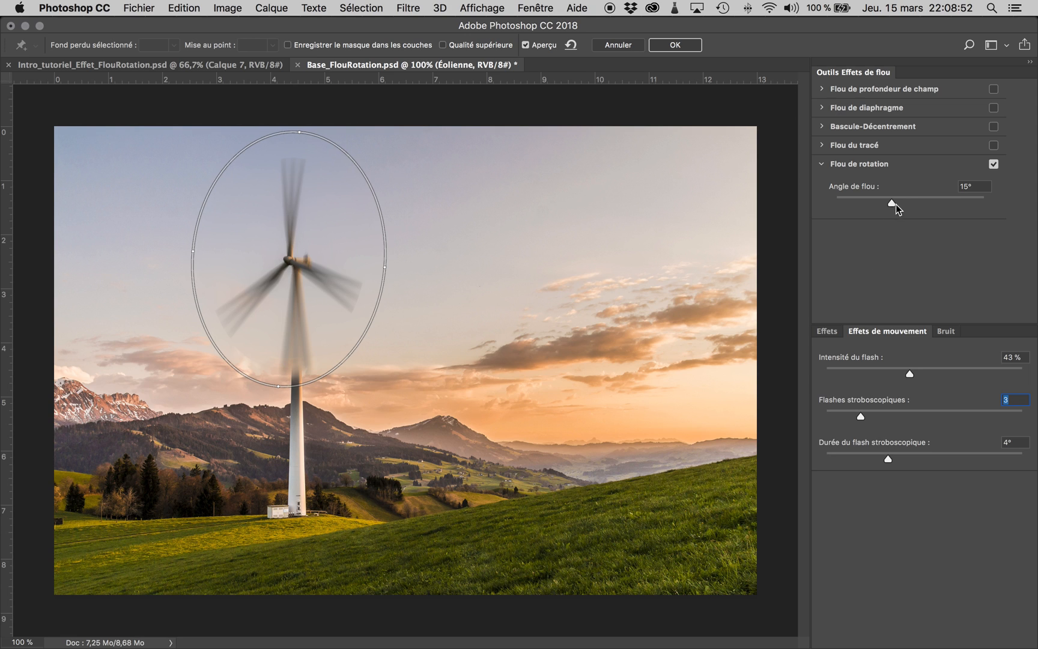
mouse_move(893, 207)
left_mouse_down()
mouse_move(934, 204)
mouse_move(913, 202)
left_mouse_up()
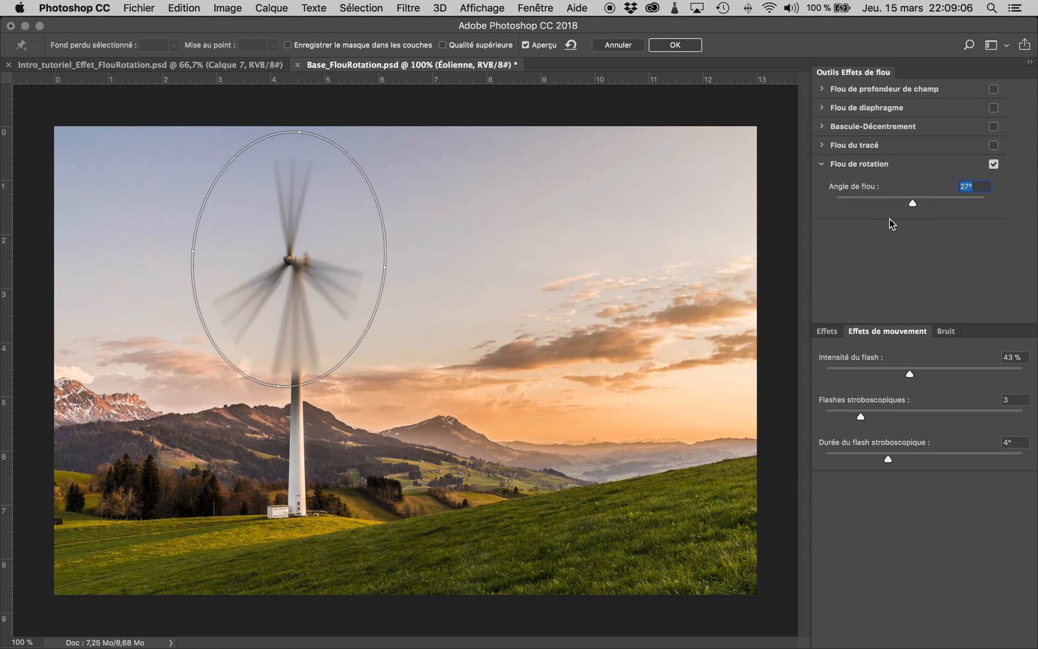
left_click(675, 46)
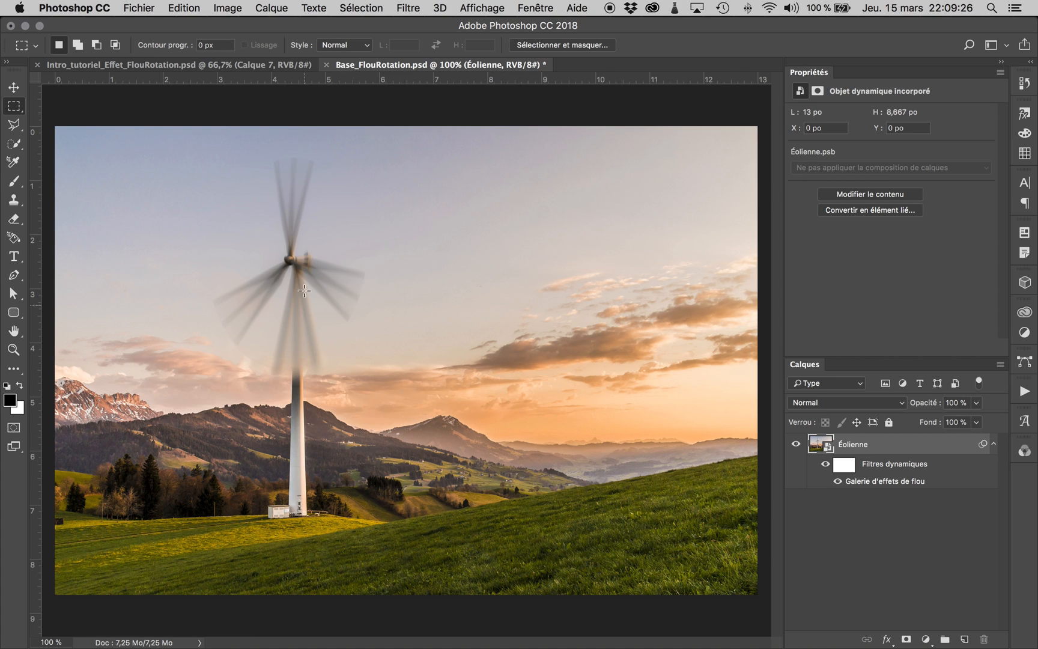
Step: Compare the image without the blur, then paint black on the smart filter mask along the upper mast with a 10 px brush
left_click(838, 481)
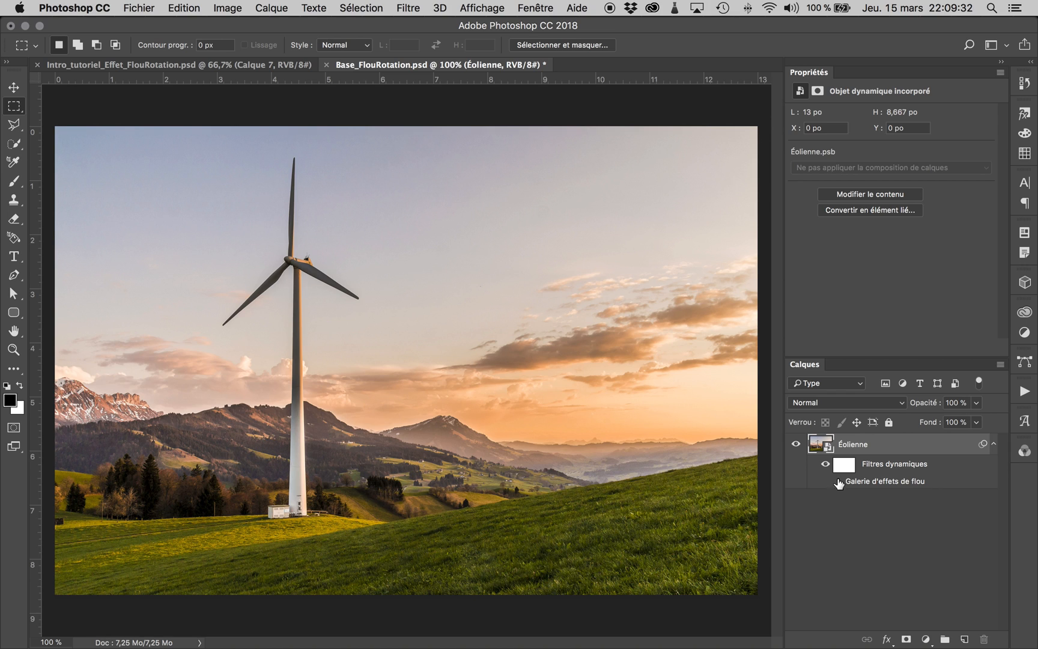
left_click(838, 482)
left_click(844, 464)
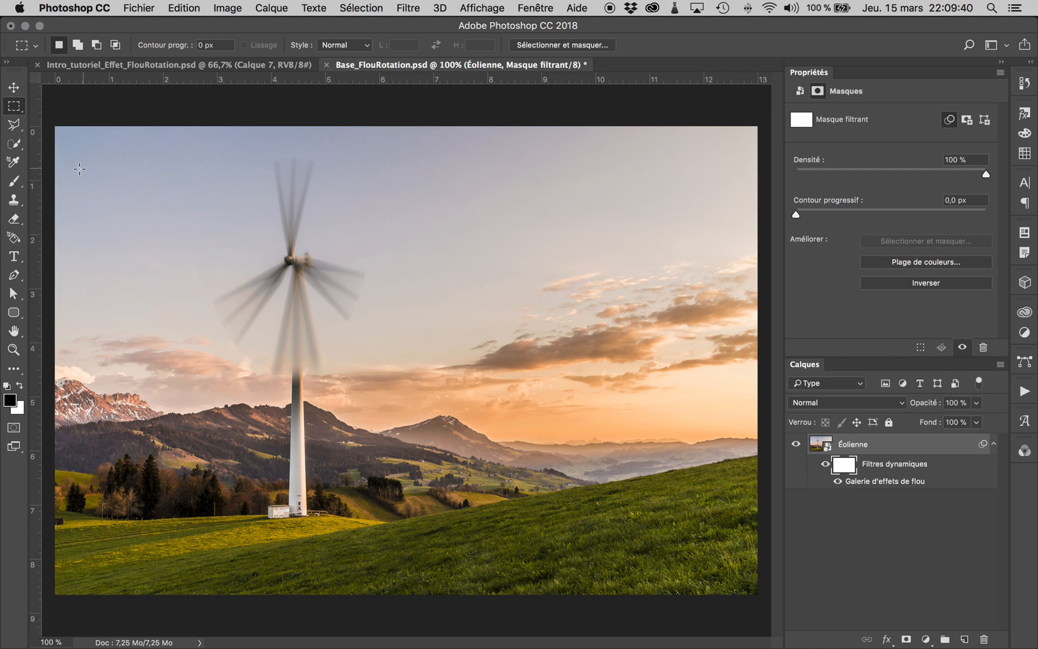
left_click(12, 182)
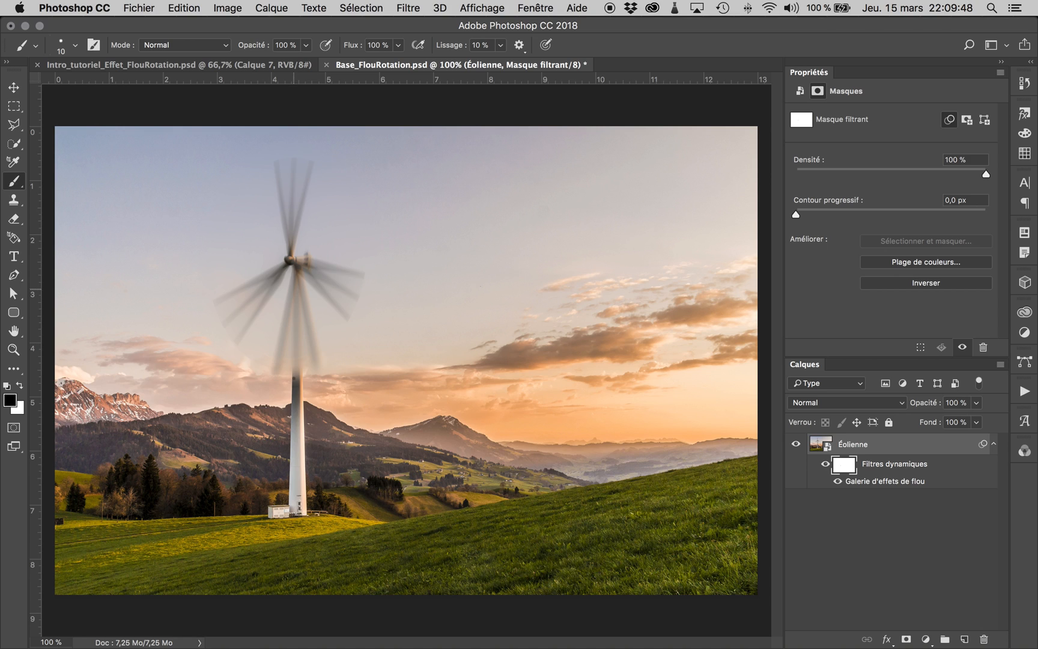
mouse_move(294, 275)
left_mouse_down()
mouse_move(299, 378)
mouse_move(297, 350)
left_mouse_up()
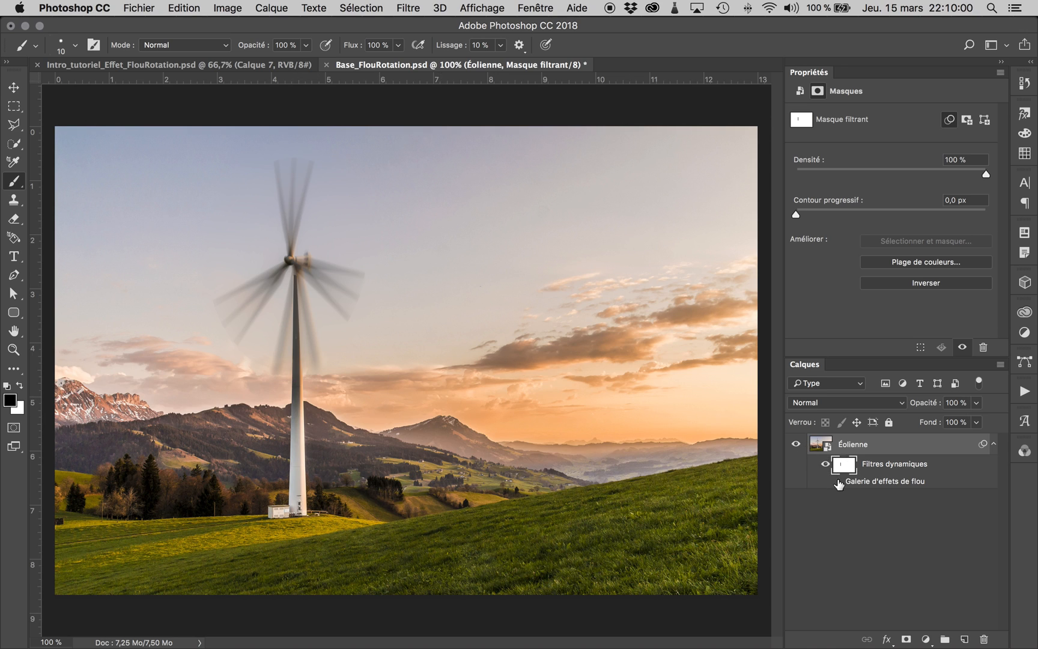
Step: Enlarge the brush to 18 px and paint black on the smart filter mask along the mast below the hub to clear its blur
left_click(838, 481)
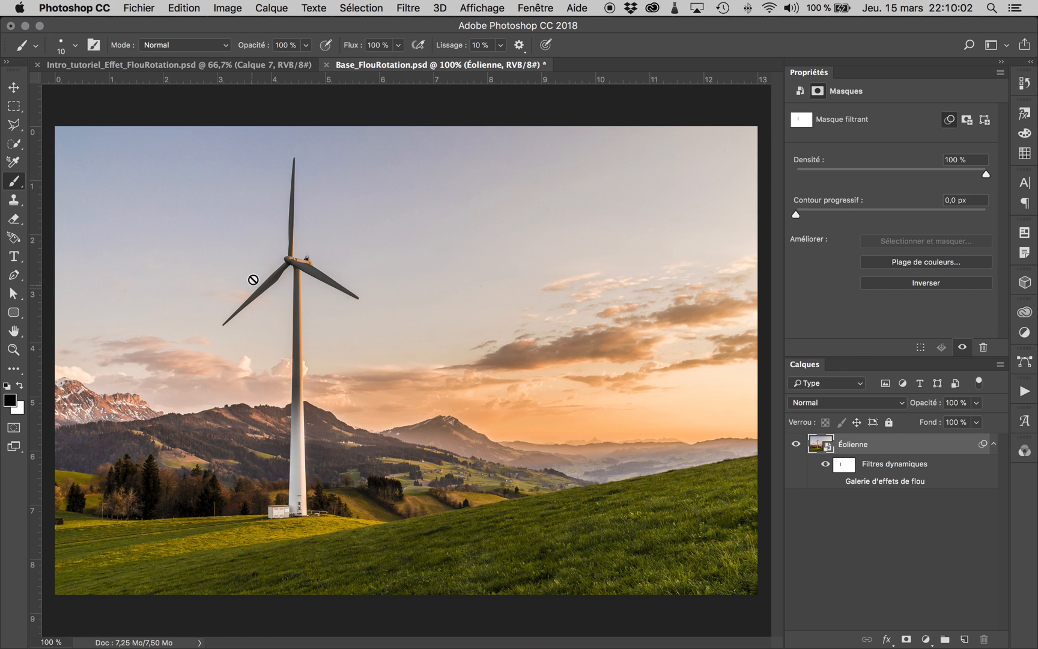
key("super+plus")
key("super+plus")
scroll(277, 259, "left", 5)
scroll(277, 256, "up", 2)
scroll(277, 255, "up", 1)
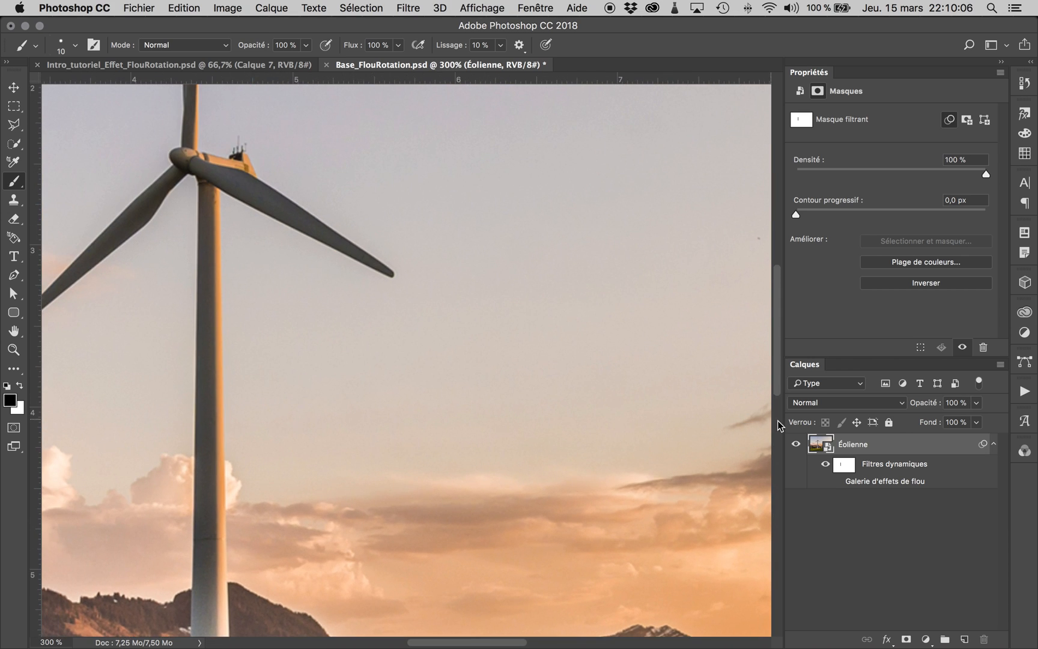
left_click(843, 465)
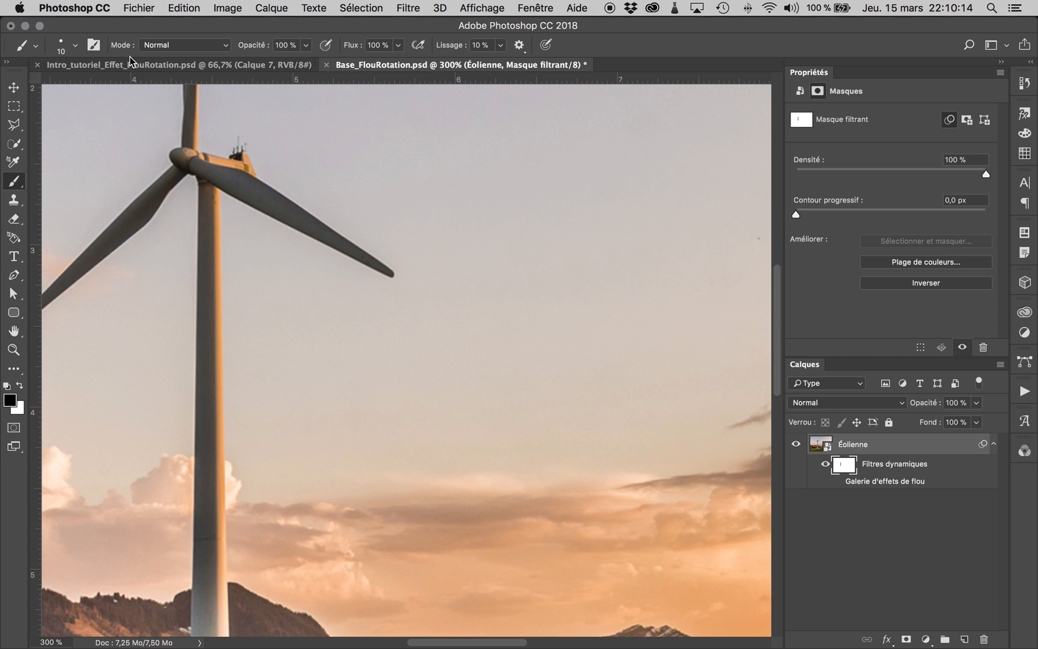
left_click_drag(253, 193, 247, 193)
mouse_move(327, 202)
left_mouse_down("ctrl+alt")
mouse_move(362, 204)
mouse_move(338, 199)
mouse_move(322, 116)
mouse_move(327, 203)
mouse_move(316, 95)
mouse_move(341, 199)
mouse_move(410, 200)
mouse_move(343, 205)
mouse_move(401, 223)
mouse_move(340, 216)
left_mouse_up("ctrl+alt")
left_click(841, 481)
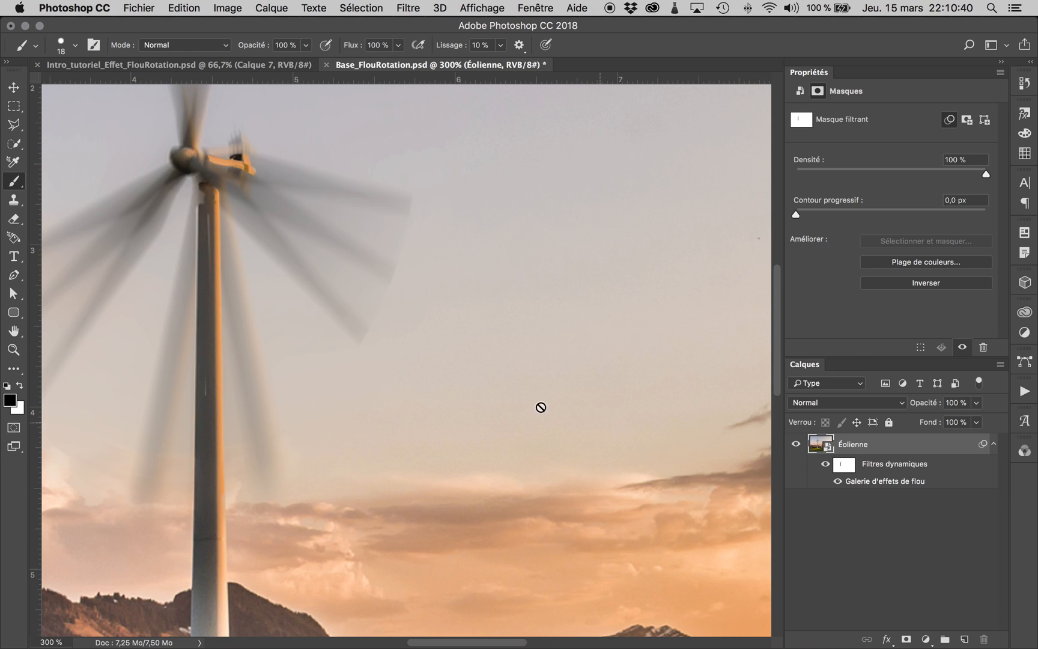
left_click(844, 464)
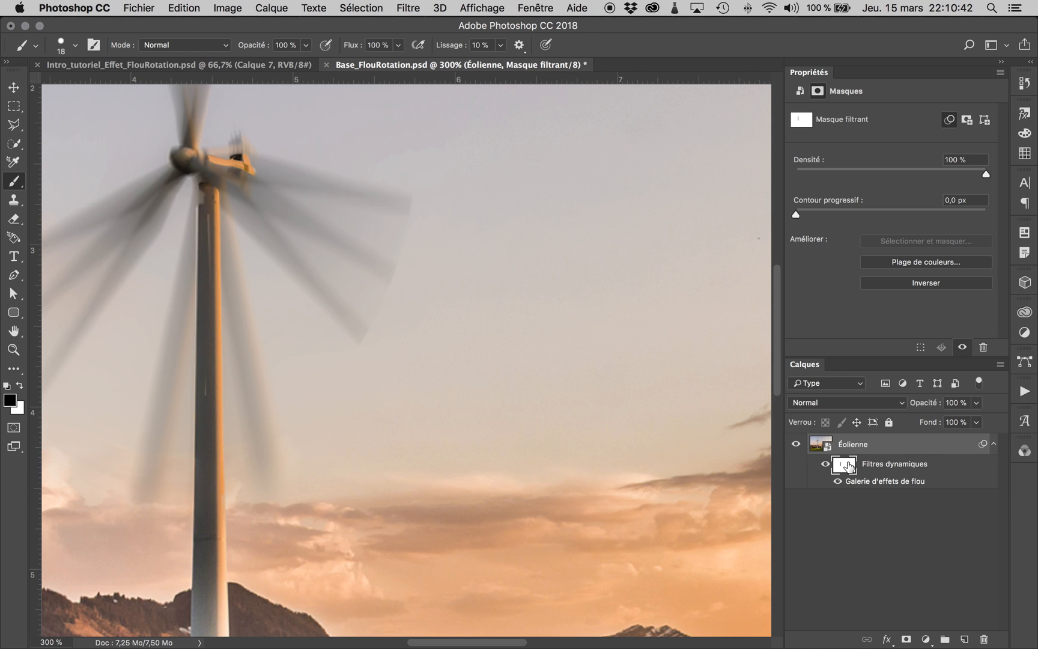
left_click_drag(208, 196, 207, 397)
Step: Paint white on the smart filter mask beside the mast's left edge to bring back the blade blur there
left_click(20, 385)
left_click(188, 198)
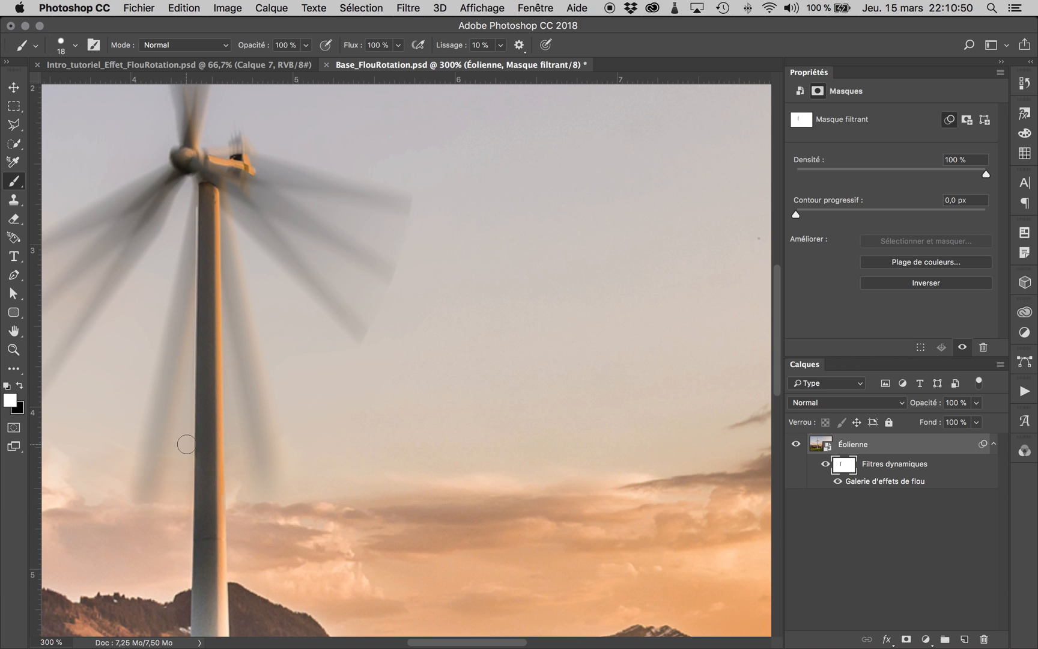
left_click(186, 439, "shift")
key("super+minus")
key("super+0")
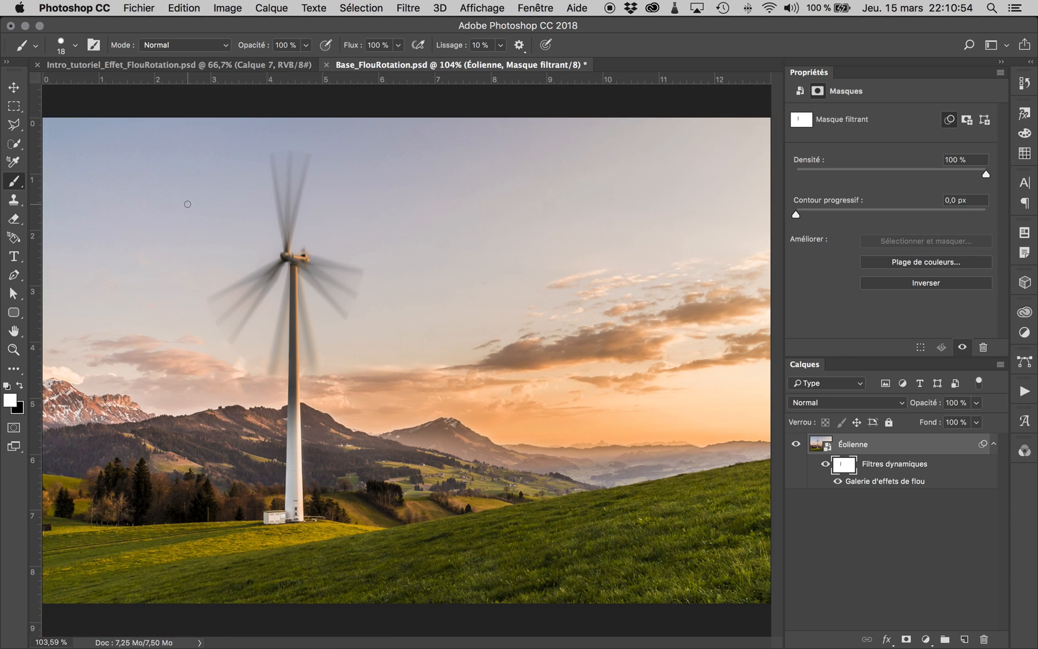